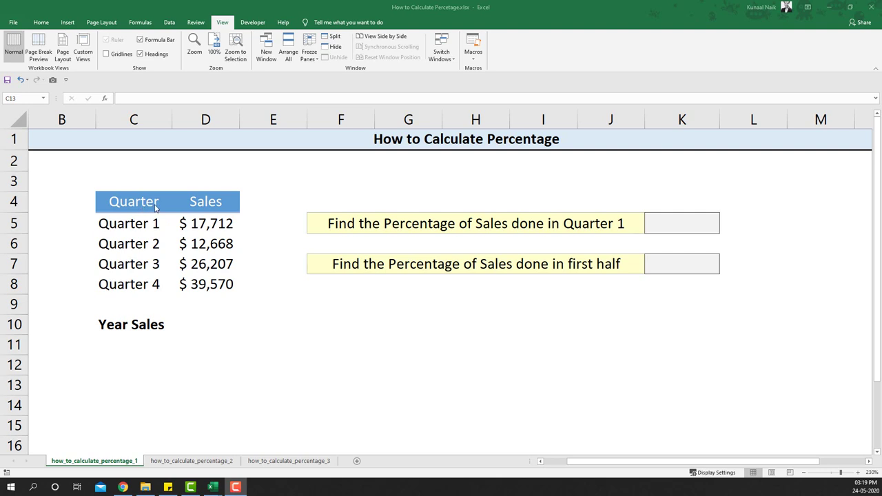
# Enter =SUM(D5:D8) in D10 to total the four quarters as $96,157
pyautogui.click(193, 320)
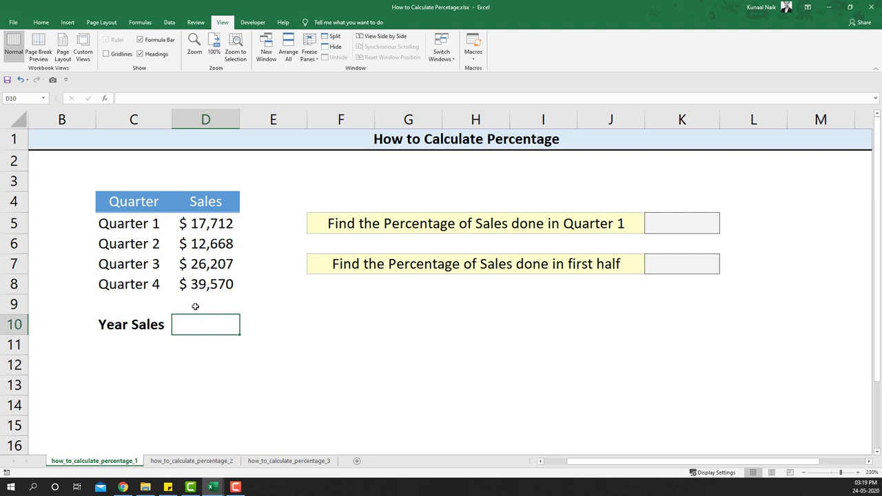
pyautogui.write('=')
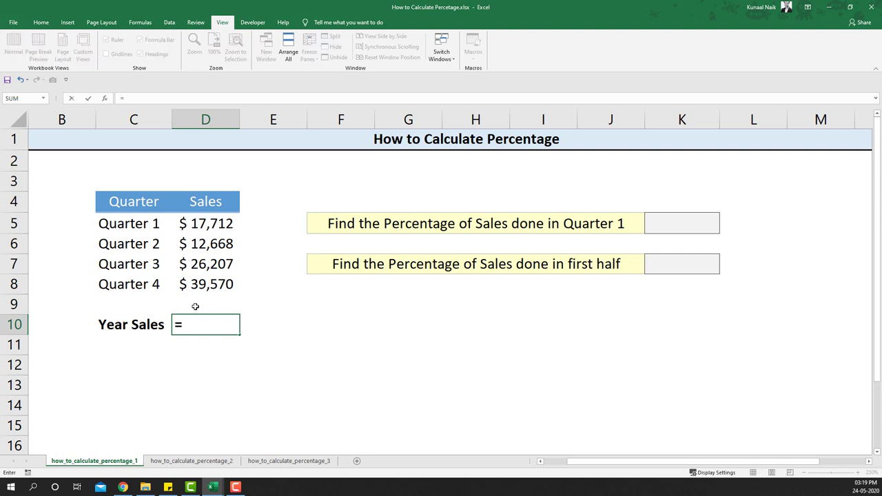
pyautogui.write('sum')
pyautogui.press('Tab')
pyautogui.press('Up')
pyautogui.press('Up')
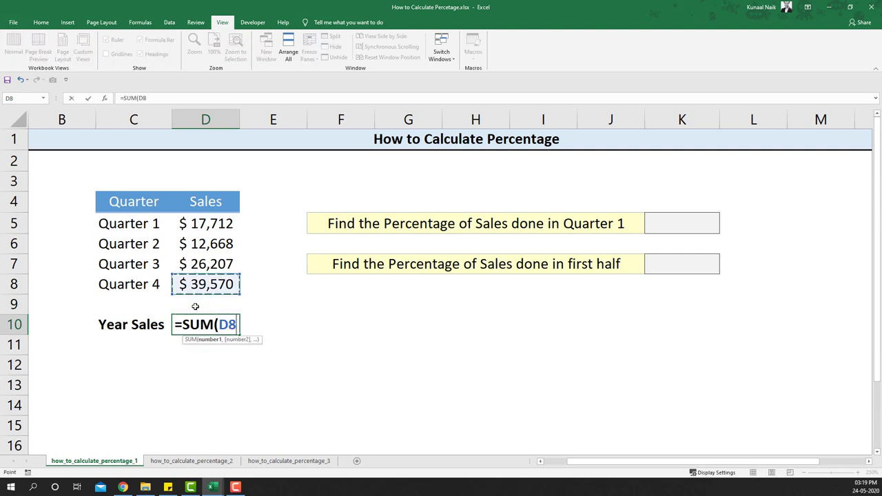
pyautogui.hotkey('shift', 'Up')
pyautogui.hotkey('shift', 'Up')
pyautogui.hotkey('shift', 'Up')
pyautogui.write(')')
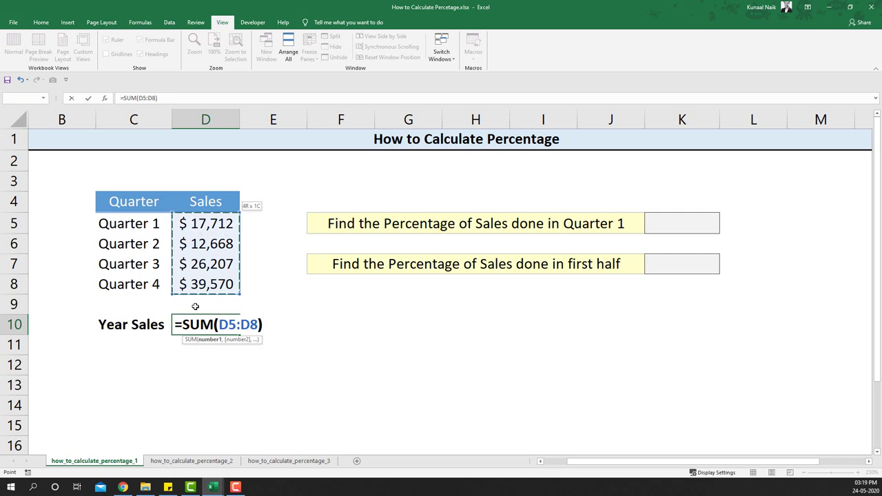
pyautogui.press('Return')
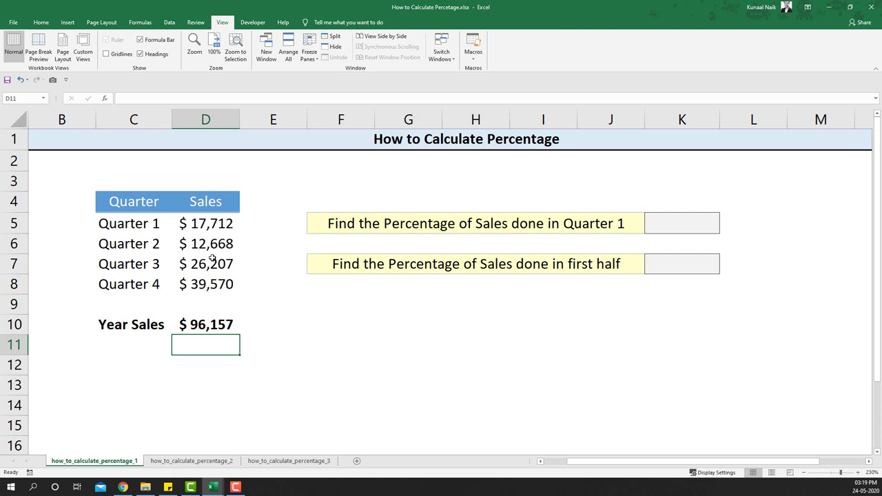
# Review the quarterly sales rows, the Quarter 1 answer cell and the Year Sales formula
pyautogui.click(165, 221)
pyautogui.moveTo(164, 221); pyautogui.dragTo(208, 281)
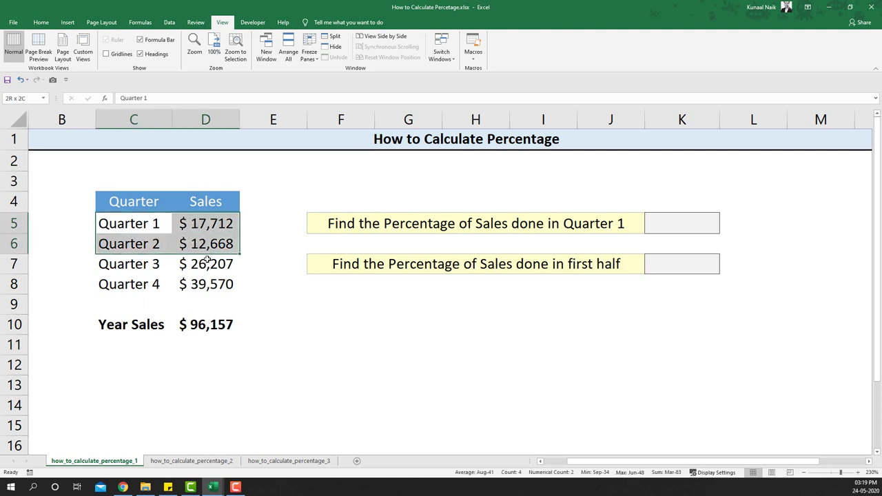
pyautogui.click(208, 282)
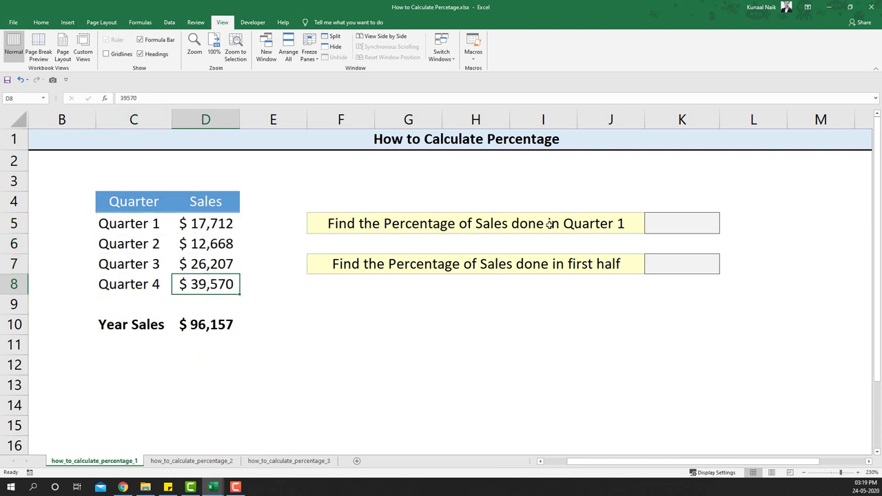
pyautogui.click(683, 228)
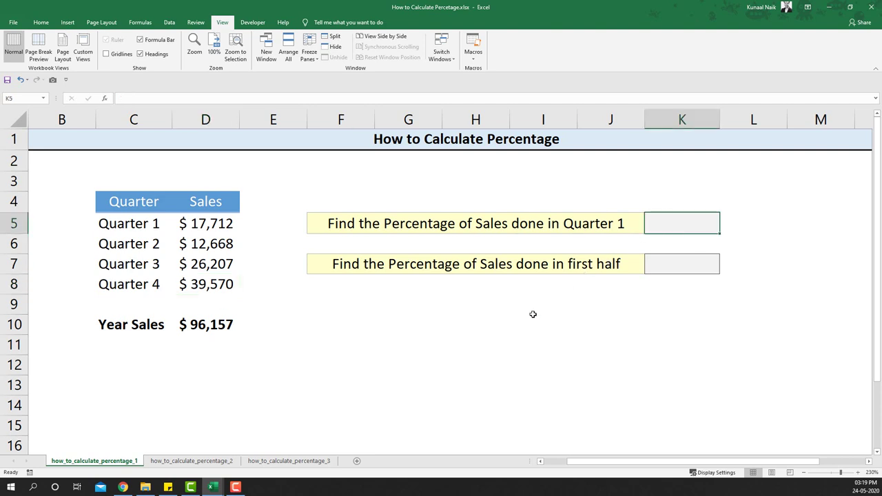
pyautogui.click(207, 225)
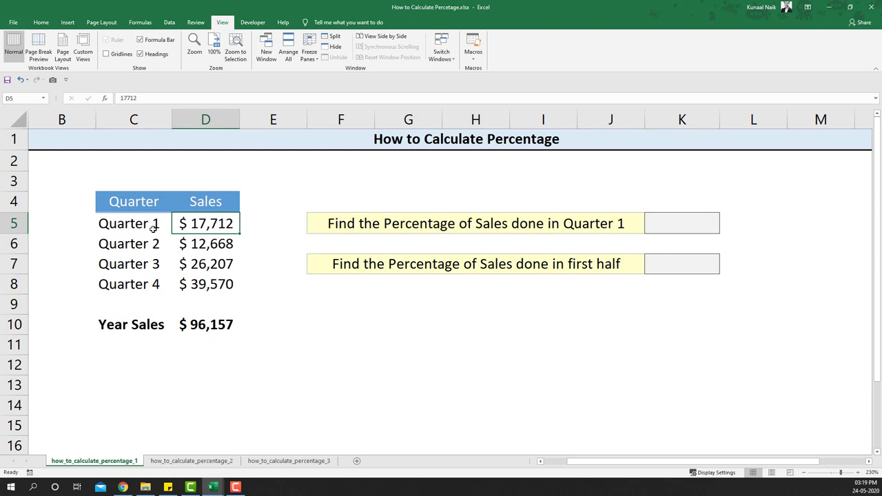
pyautogui.moveTo(146, 220); pyautogui.dragTo(177, 223)
pyautogui.click(179, 324)
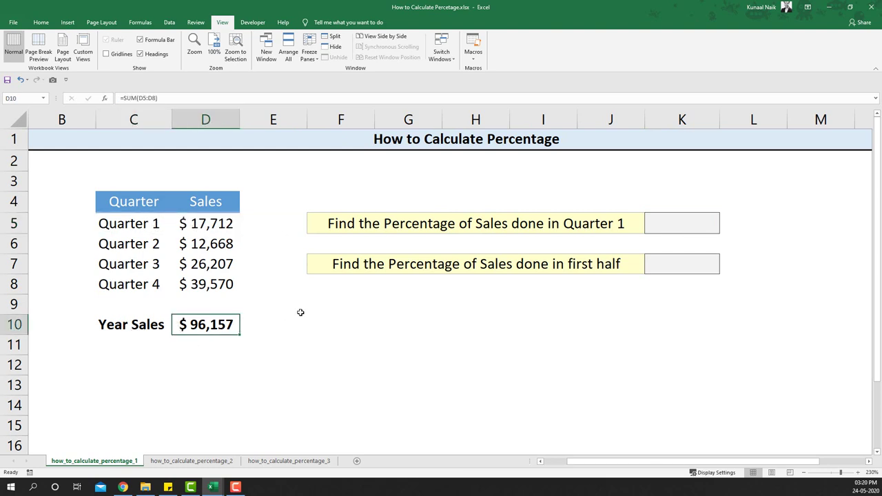
# Enter =D5/D10 in K5, giving Quarter 1's 18.4% share of Year Sales
pyautogui.click(685, 230)
pyautogui.write('=')
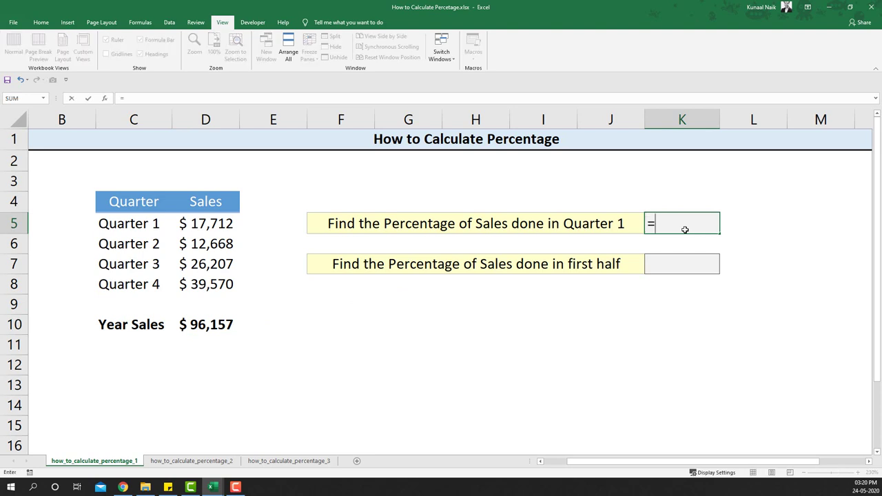
pyautogui.press('Left')
pyautogui.press('Left')
pyautogui.press('Left')
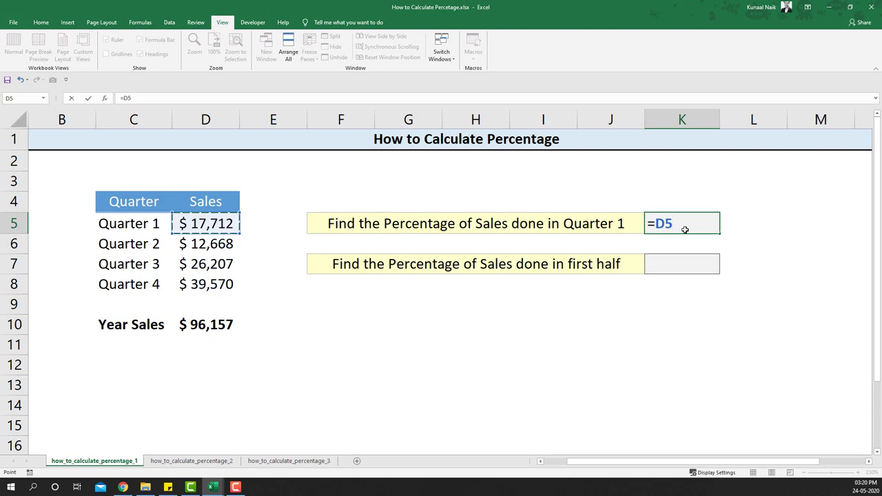
pyautogui.write('/')
pyautogui.press('Down')
pyautogui.press('Left')
pyautogui.press('Left')
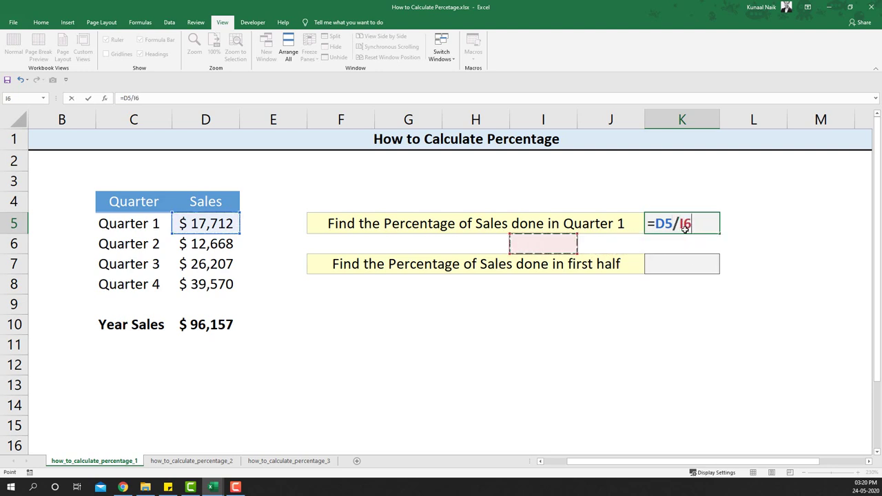
pyautogui.press('Left')
pyautogui.press('Left')
pyautogui.press('Left')
pyautogui.press('Left')
pyautogui.press('Left')
pyautogui.press('Down')
pyautogui.press('Down')
pyautogui.press('Down')
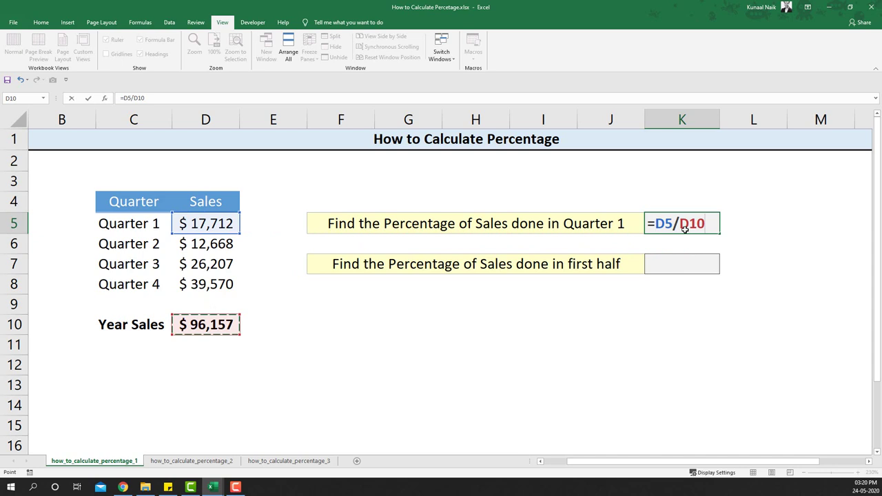
pyautogui.hotkey('ctrl', 'Return')
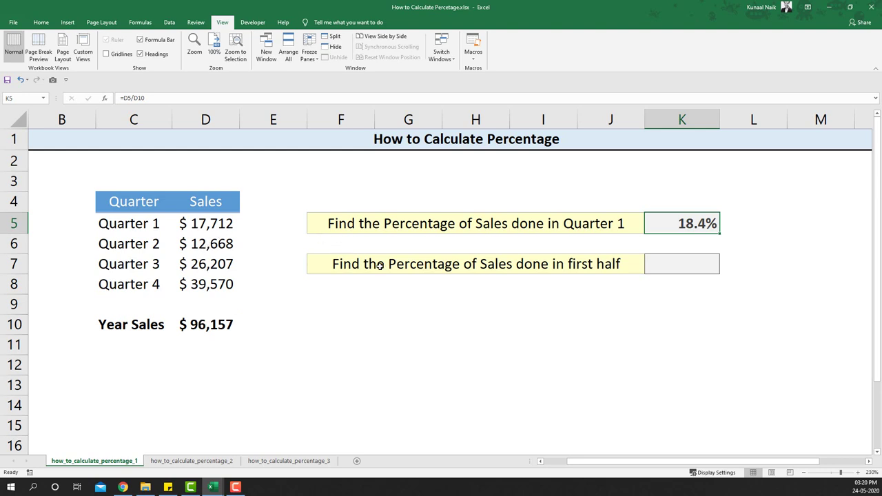
# Format K5 as a percentage with one decimal place, showing 18.4%
pyautogui.click(48, 22)
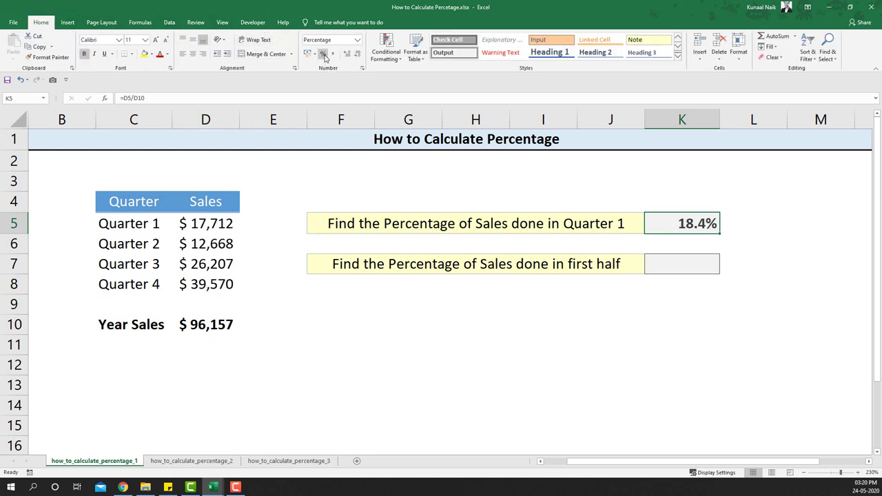
pyautogui.click(323, 55)
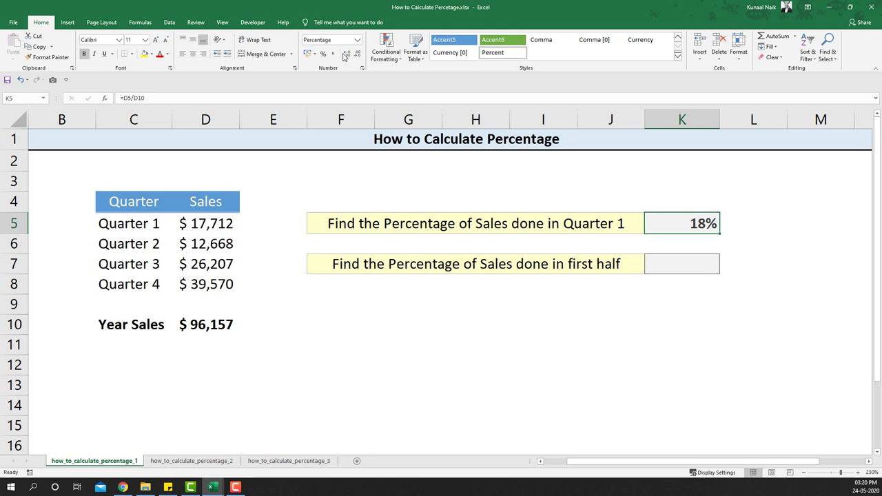
pyautogui.click(334, 54)
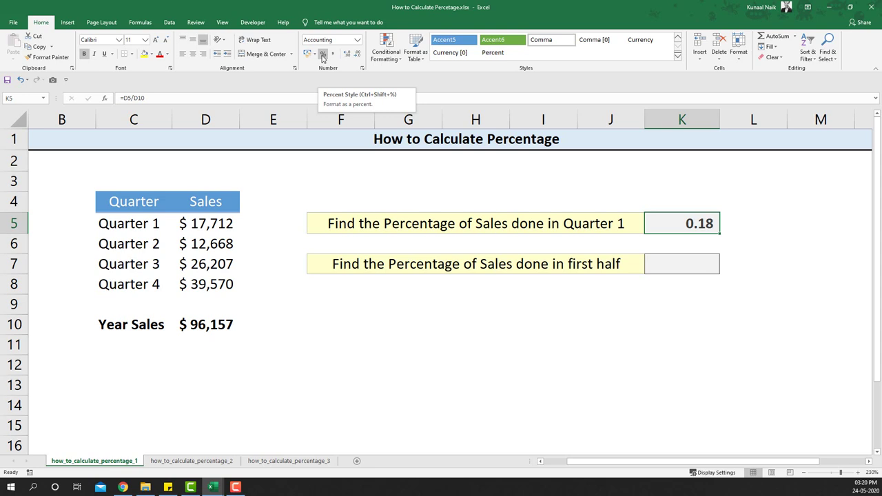
pyautogui.click(324, 57)
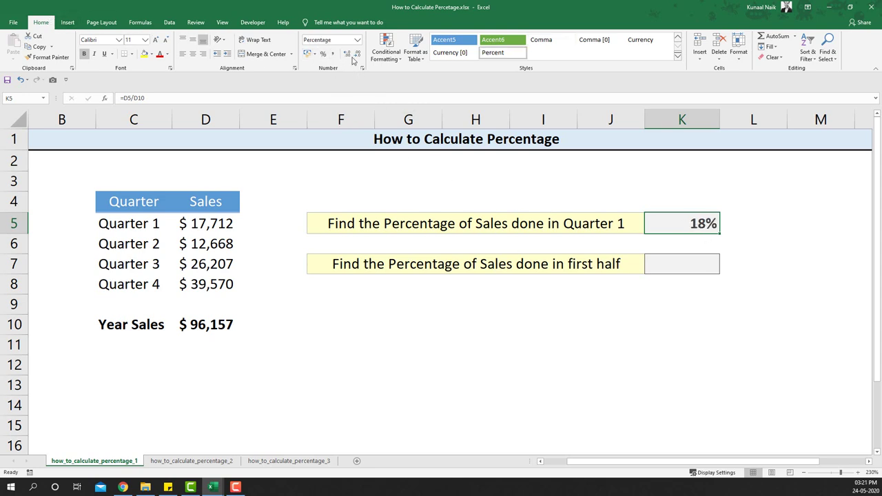
pyautogui.click(347, 54)
pyautogui.click(357, 54)
pyautogui.click(347, 55)
pyautogui.click(356, 54)
# Enter 'Half 1' in B5:B6 and 'Half 2' in B7:B8, then select the Half 1 rows
pyautogui.click(78, 223)
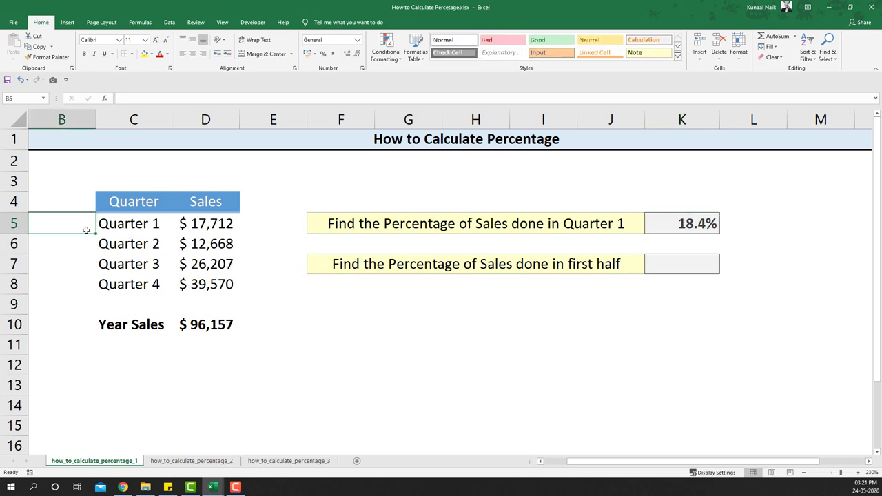
pyautogui.write('Half ')
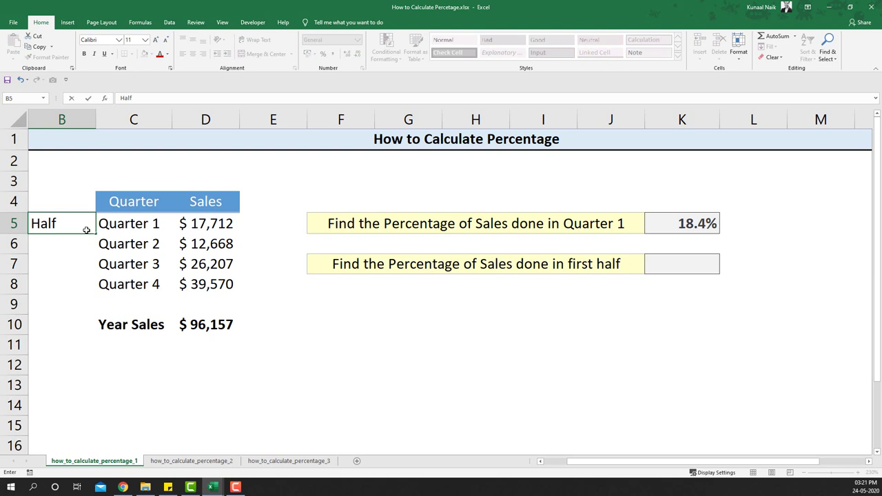
pyautogui.write('1')
pyautogui.press('Return')
pyautogui.write('J')
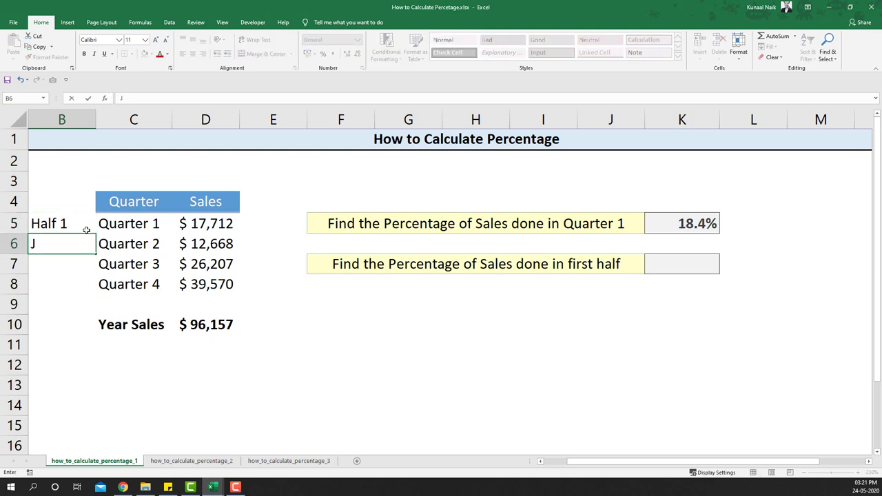
pyautogui.write('Half ')
pyautogui.write('1')
pyautogui.press('Return')
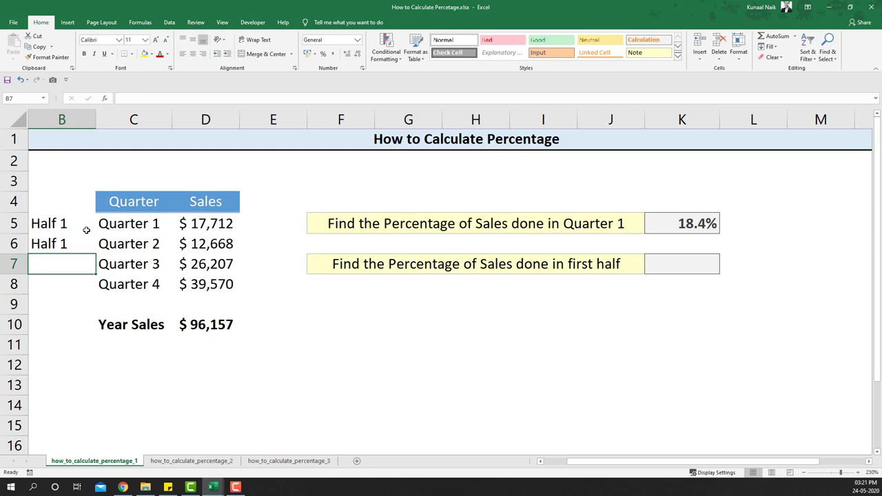
pyautogui.write('Half 2')
pyautogui.press('Return')
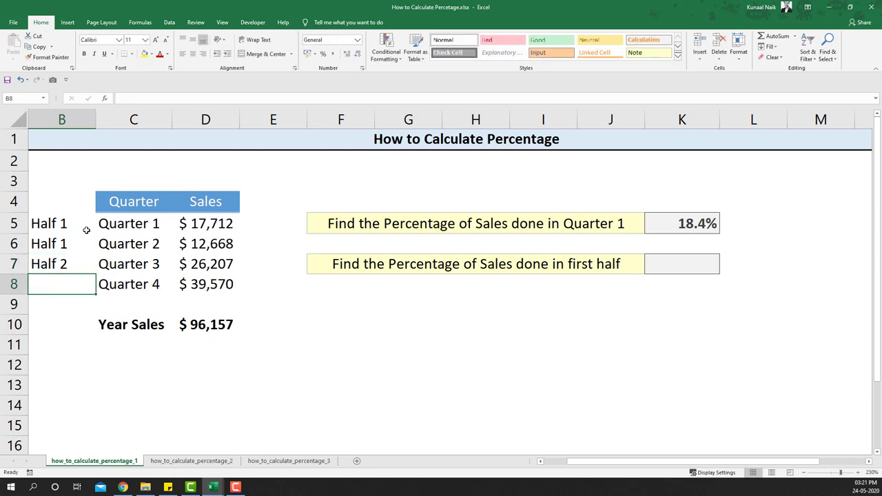
pyautogui.hotkey('ctrl', 'd')
pyautogui.moveTo(205, 224); pyautogui.dragTo(56, 235)
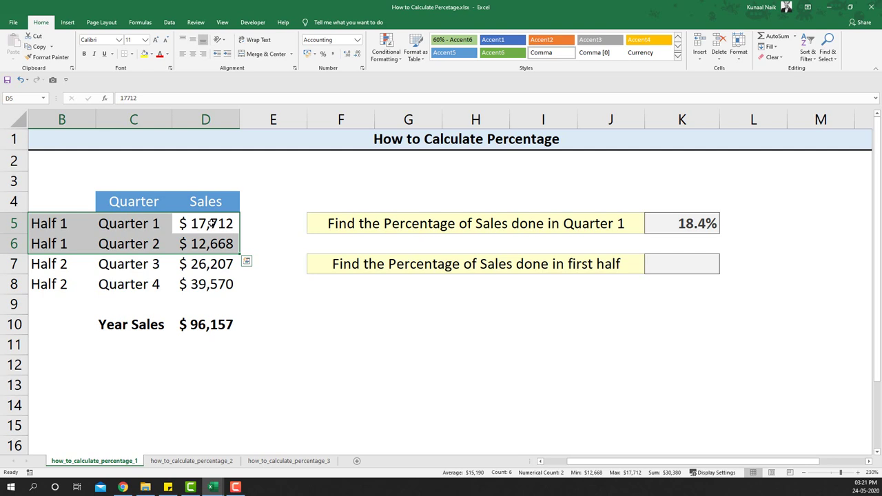
# Enter =SUM(D5:D6)/D10 in K7, giving the first-half share of 32%
pyautogui.click(658, 266)
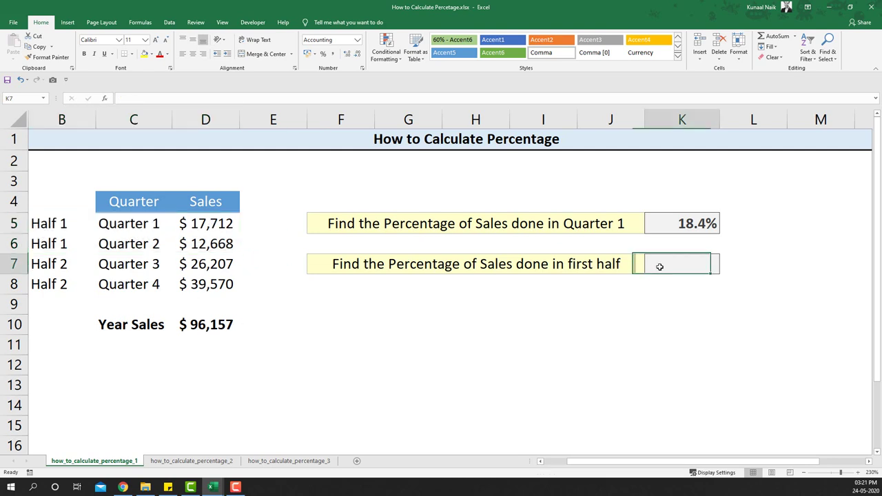
pyautogui.write('=')
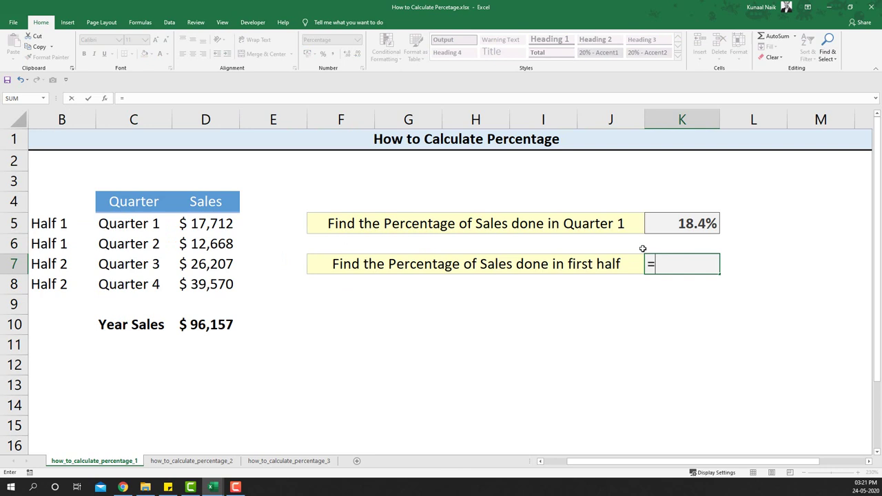
pyautogui.write('sum')
pyautogui.press('Tab')
pyautogui.press('Left')
pyautogui.press('Left')
pyautogui.press('Left')
pyautogui.press('Up')
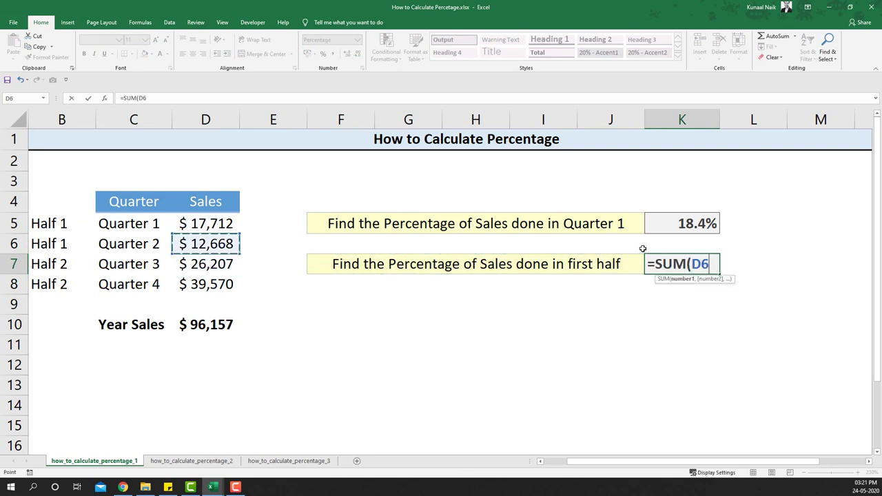
pyautogui.hotkey('shift', 'Up')
pyautogui.hotkey('shift', 'Up')
pyautogui.hotkey('shift', 'Down')
pyautogui.write(')')
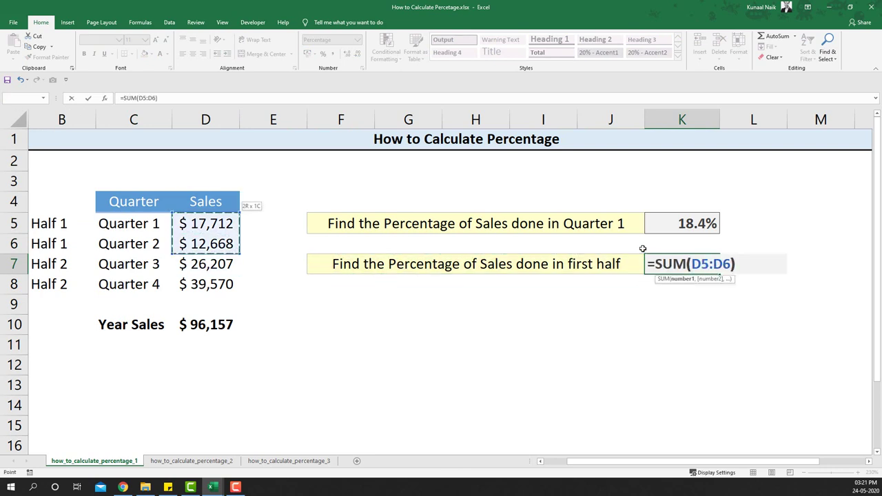
pyautogui.write('/')
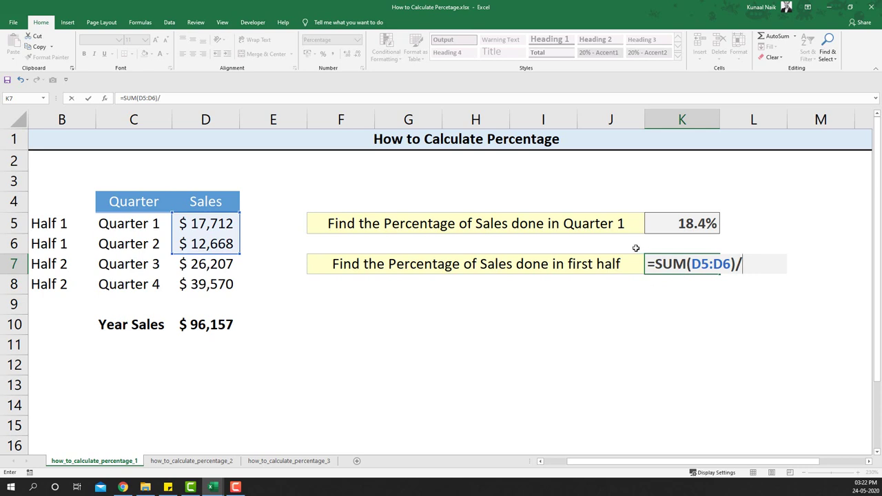
pyautogui.click(198, 322)
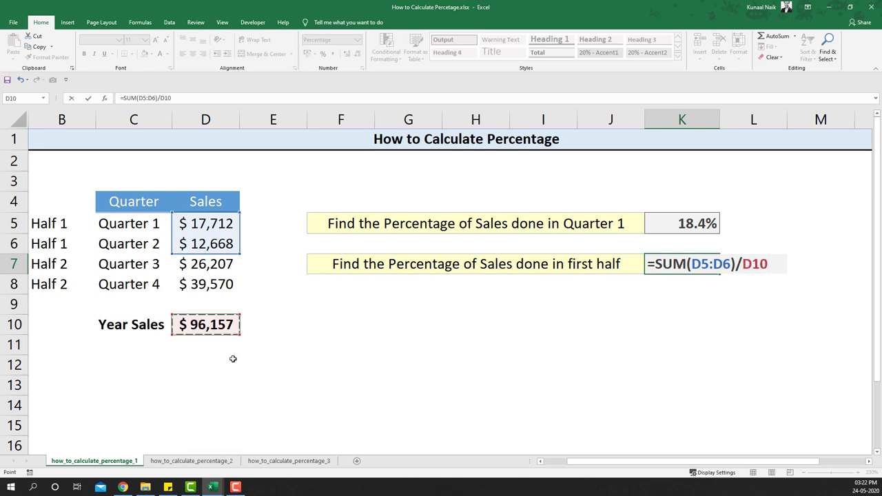
pyautogui.press('Return')
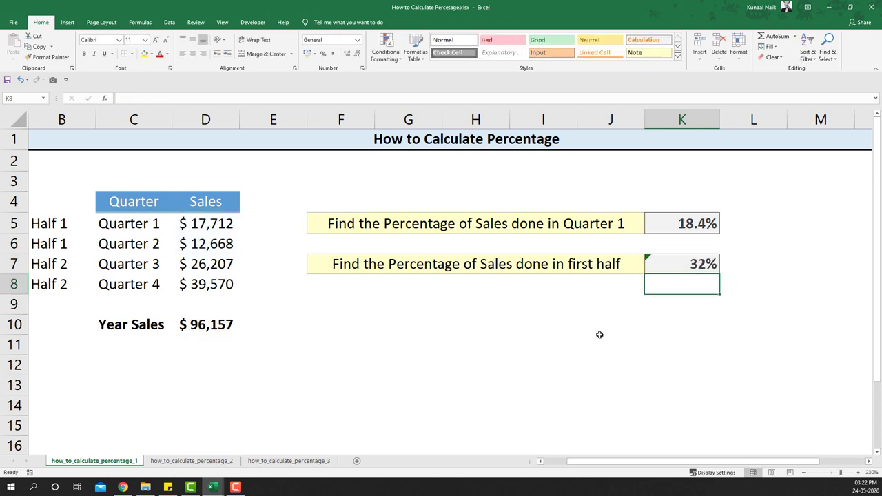
# Check the K7 formula and compare the Quarter 1–2 and Quarter 3–4 rows
pyautogui.click(687, 267)
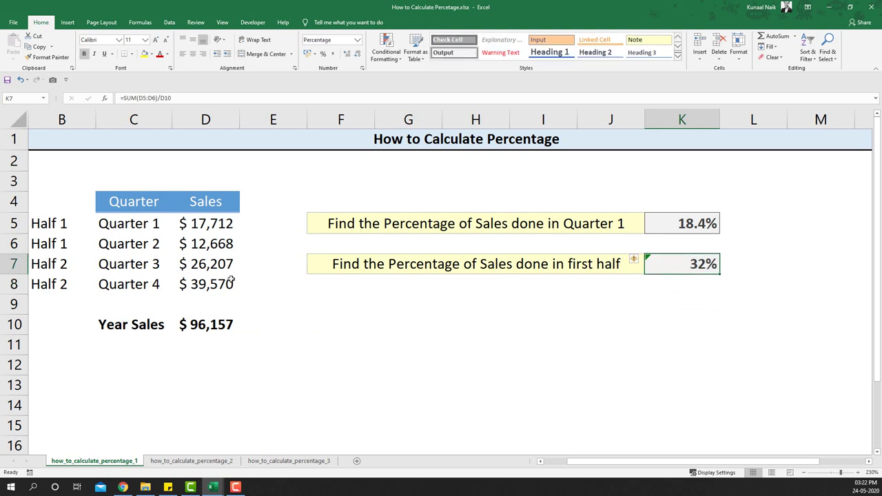
pyautogui.moveTo(207, 219); pyautogui.dragTo(73, 238)
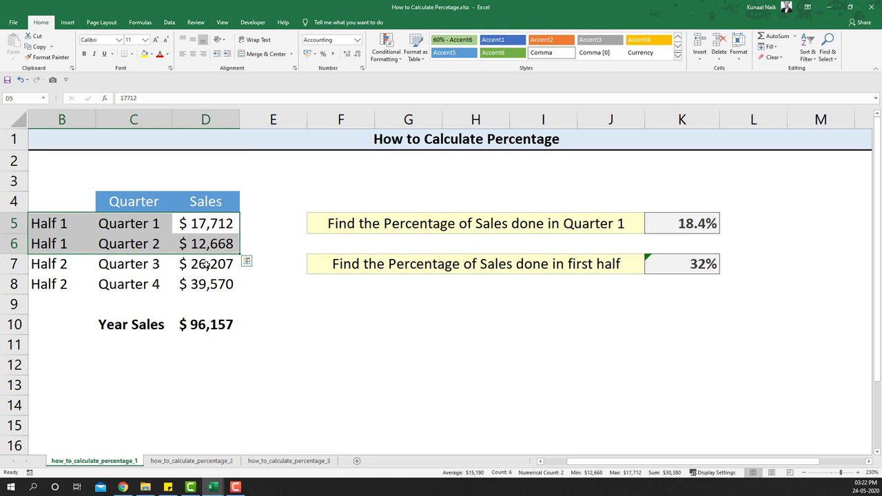
pyautogui.moveTo(205, 264); pyautogui.dragTo(151, 281)
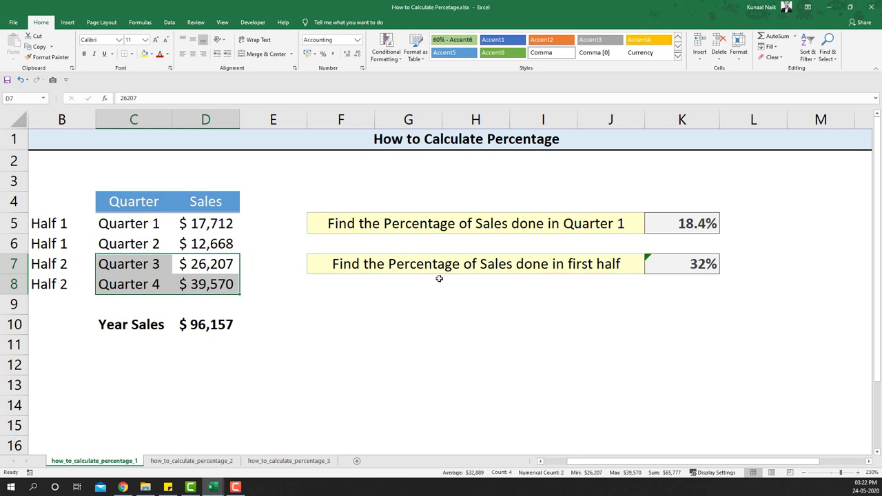
pyautogui.click(427, 298)
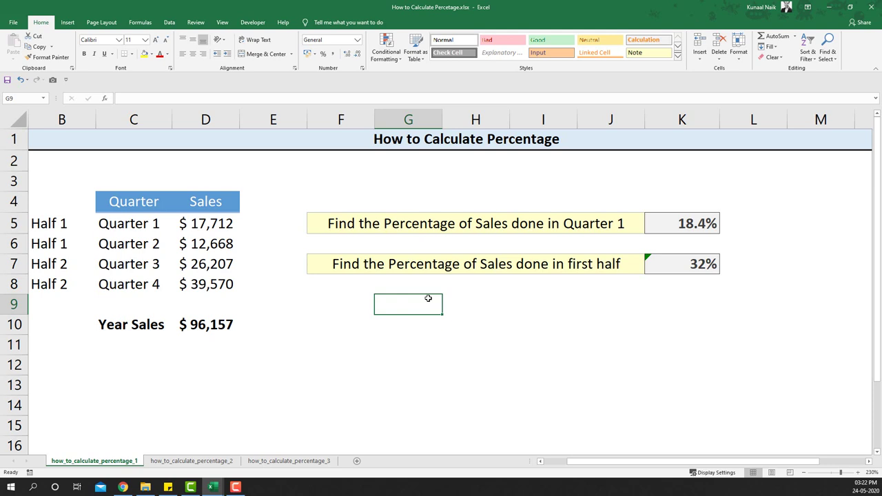
# Go to the how_to_calculate_percentage_2 sheet with the product-by-quarter sales table
pyautogui.click(191, 460)
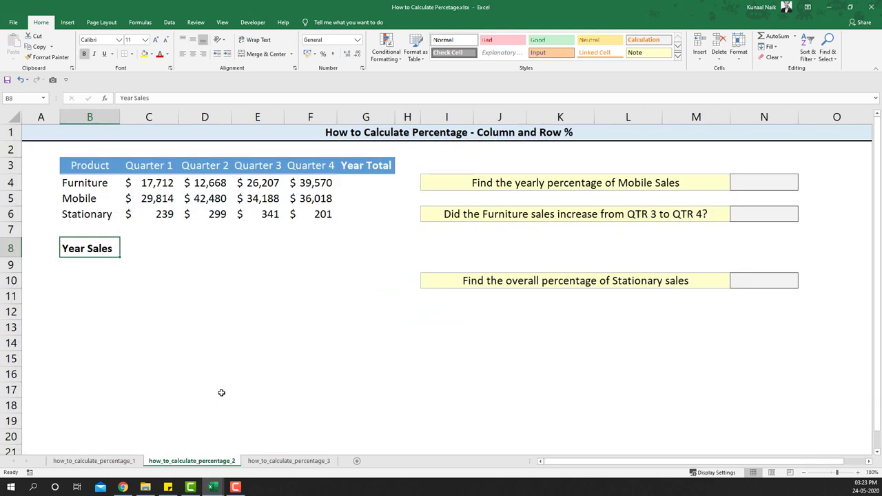